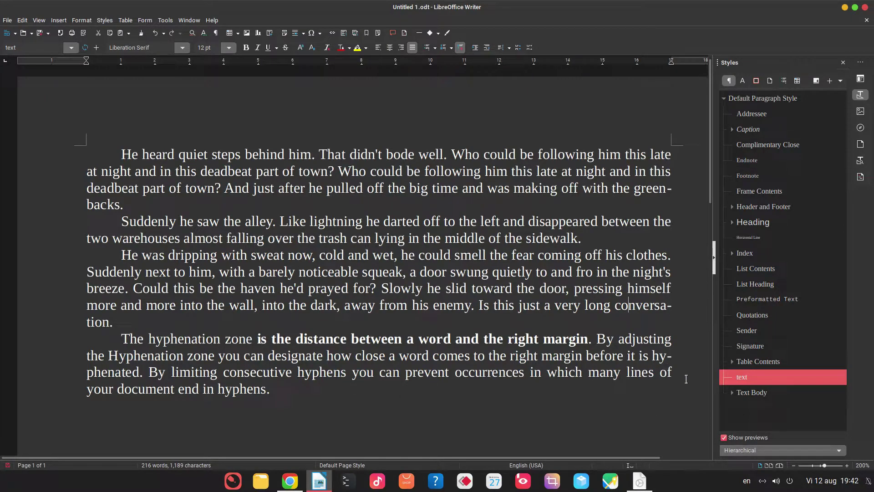
Toggle automatic hyphenation off and on in the text style, then close without saving.
right_click(751, 381)
click(755, 398)
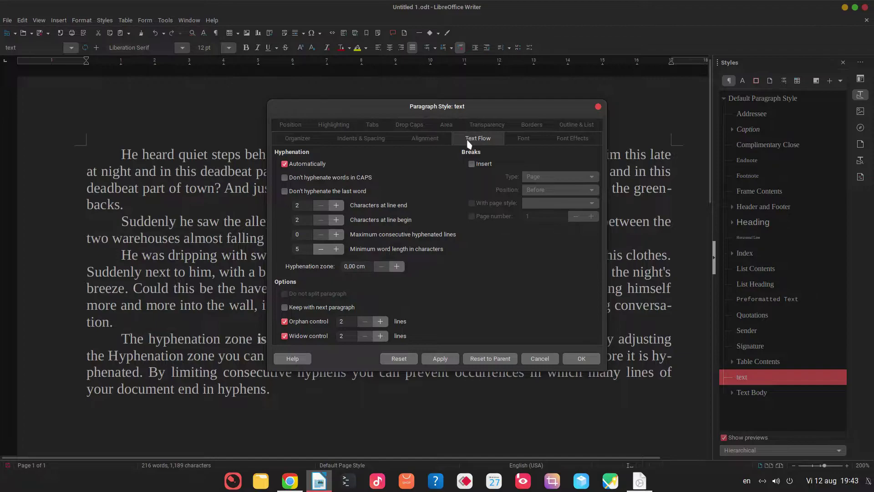
click(310, 165)
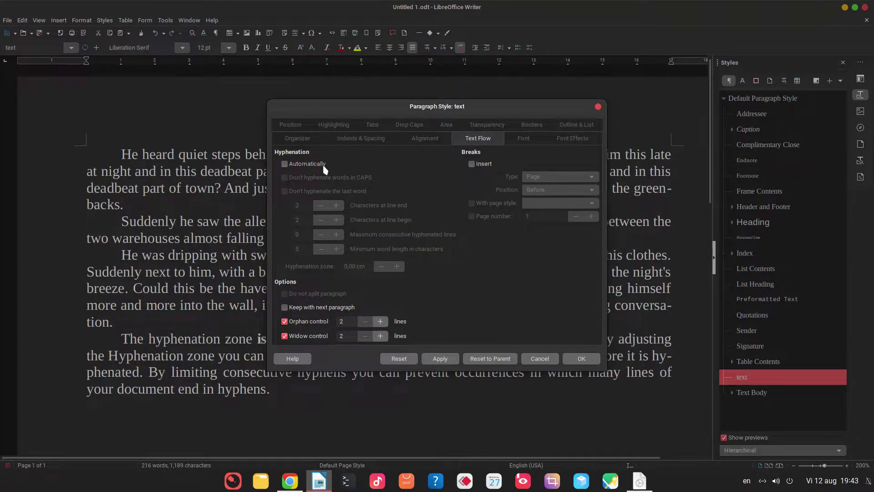
click(324, 165)
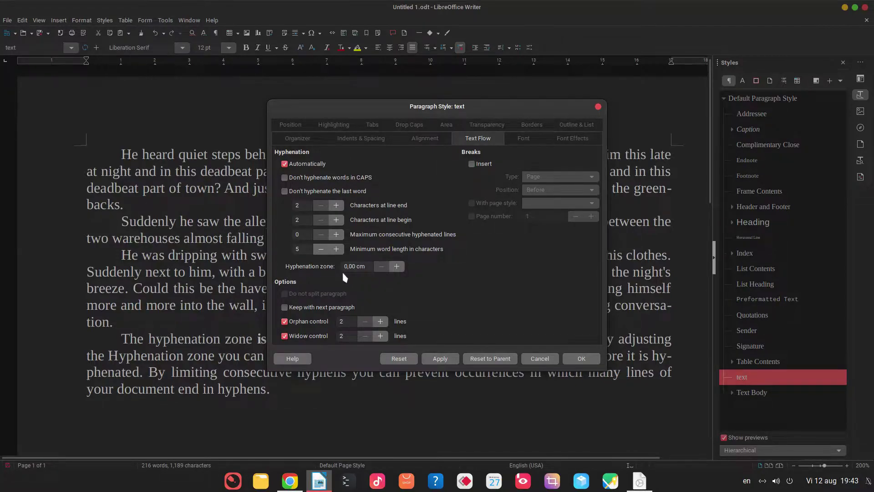
click(537, 359)
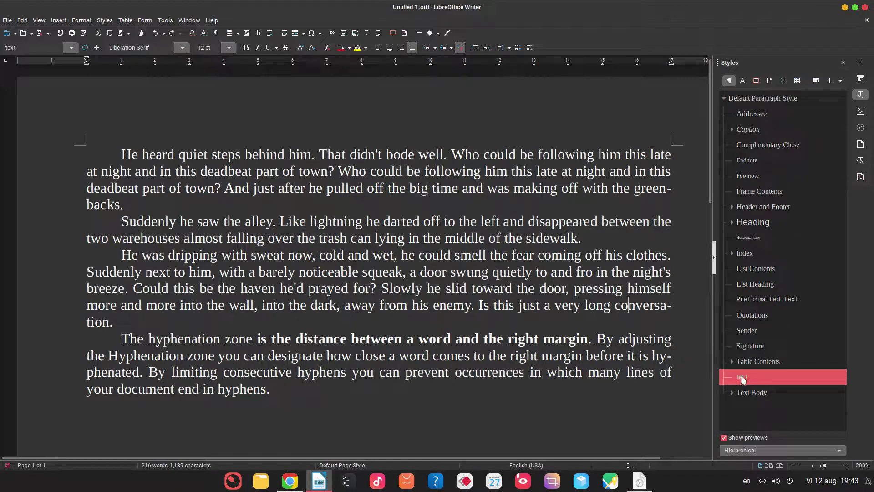
Reopen the text style and apply a 2,00 cm hyphenation zone.
right_click(745, 377)
click(767, 394)
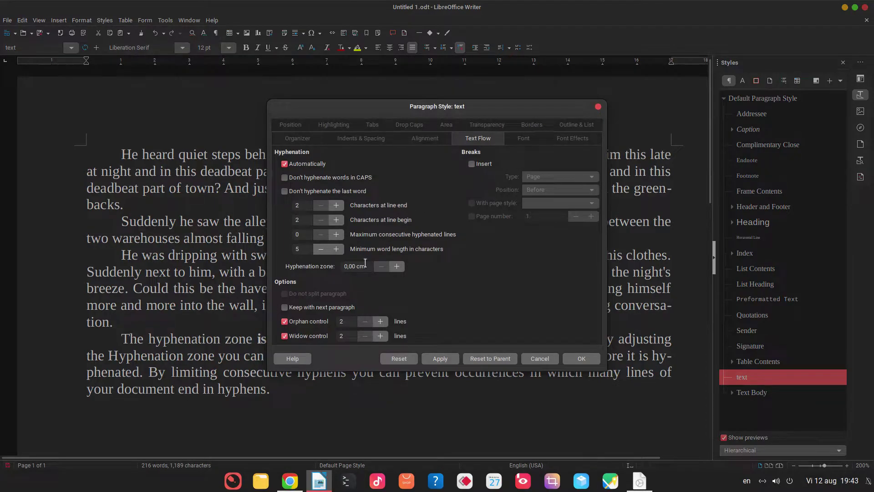
triple_click(366, 266)
text(2)
key(Tab)
click(438, 353)
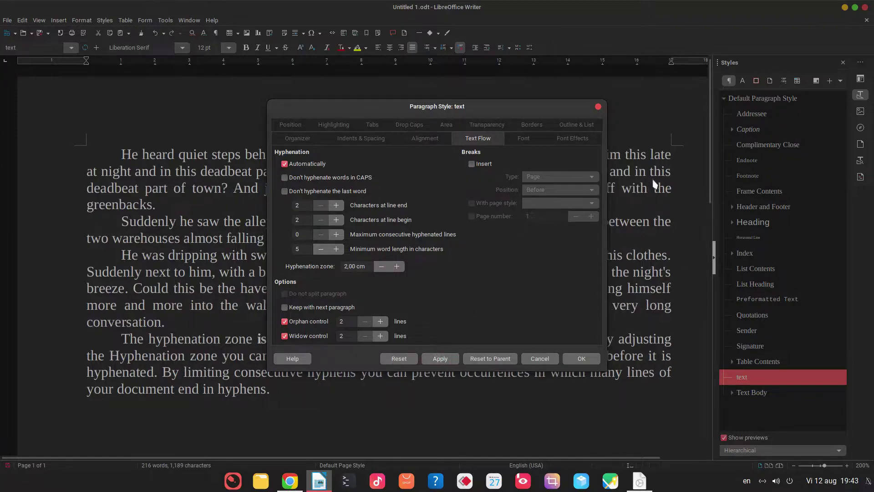
Apply a 1,00 cm hyphenation zone, then a 0,00 cm zone.
triple_click(359, 266)
key(Tab)
click(440, 358)
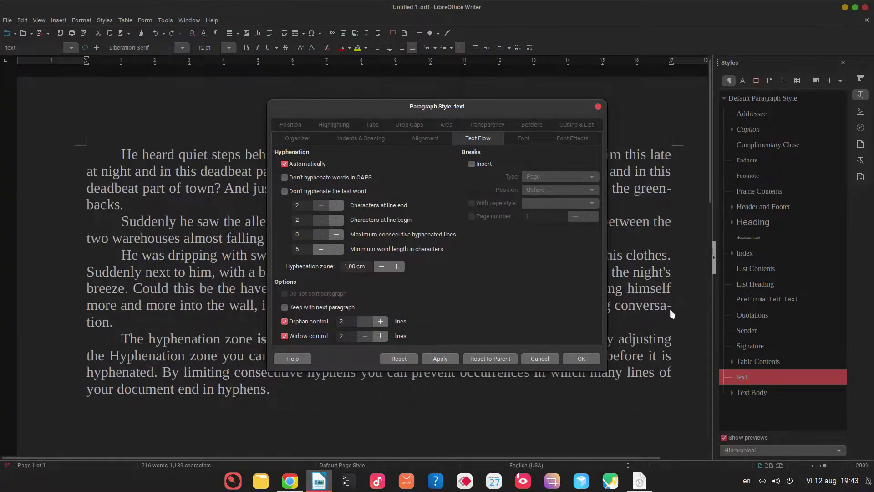
triple_click(362, 267)
text(0)
click(441, 358)
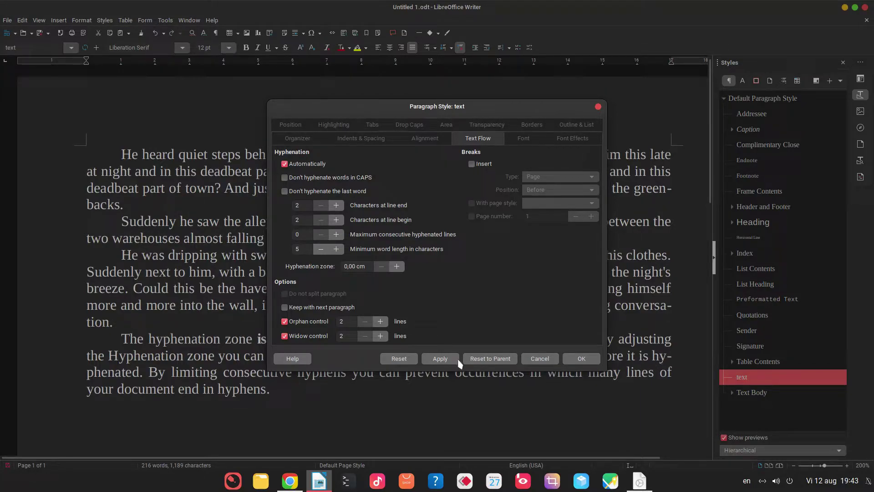
Try hyphenation zones of 1,00 cm and then 3,00 cm, applying each.
click(366, 267)
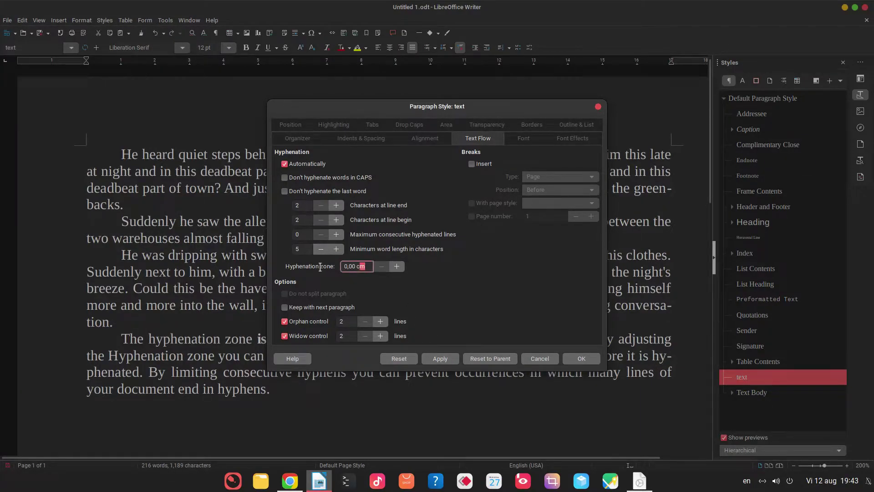
triple_click(359, 266)
text(1)
click(441, 358)
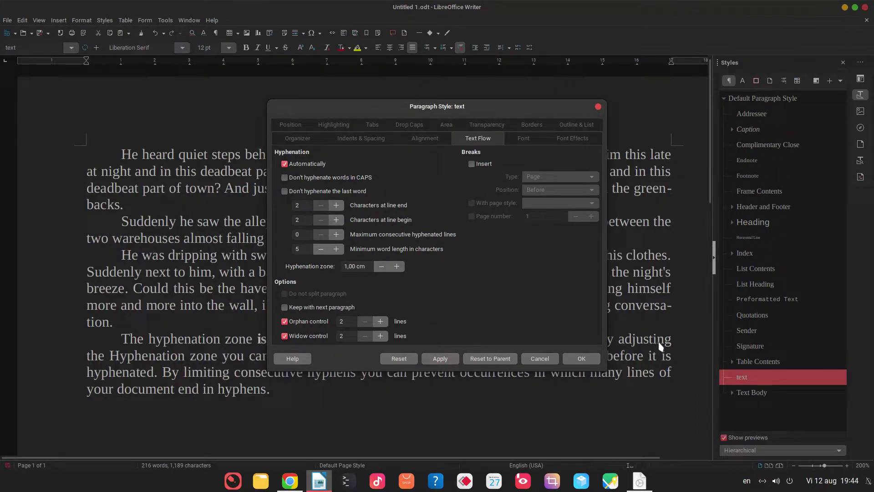
triple_click(367, 267)
text(3)
click(440, 358)
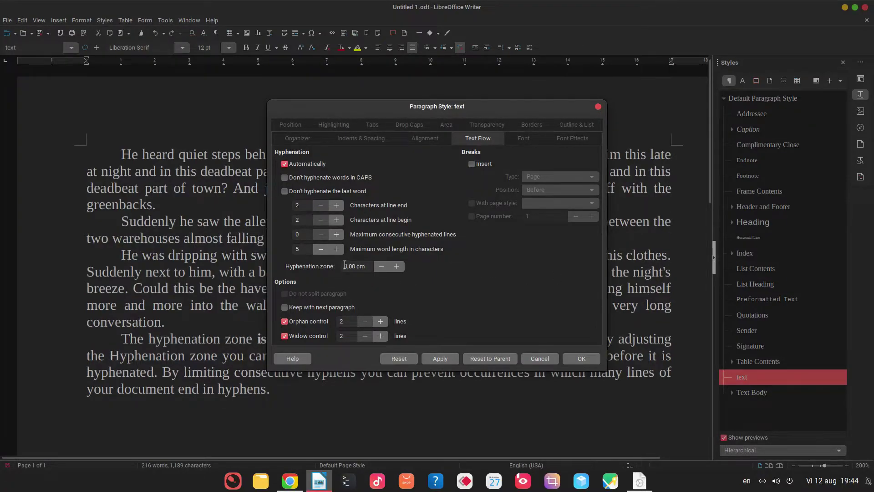
Lower the hyphenation zone to 2,40 cm with the minus button, apply, and reselect the value.
click(381, 266)
click(381, 267)
click(440, 358)
drag(373, 267, 339, 267)
Apply the 0,00 cm zone and turn on Don't hyphenate the last word.
click(440, 358)
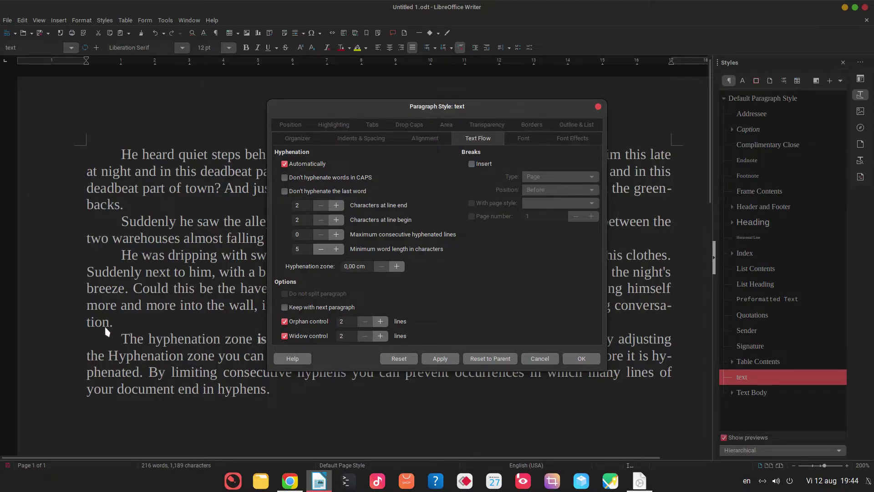
click(303, 191)
click(440, 358)
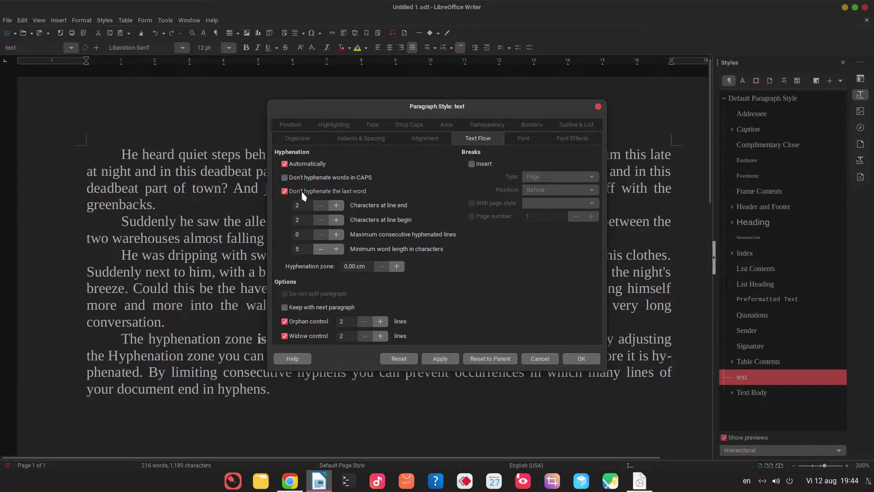
Allow last-word hyphenation and apply, then block it again and apply.
click(285, 192)
click(444, 359)
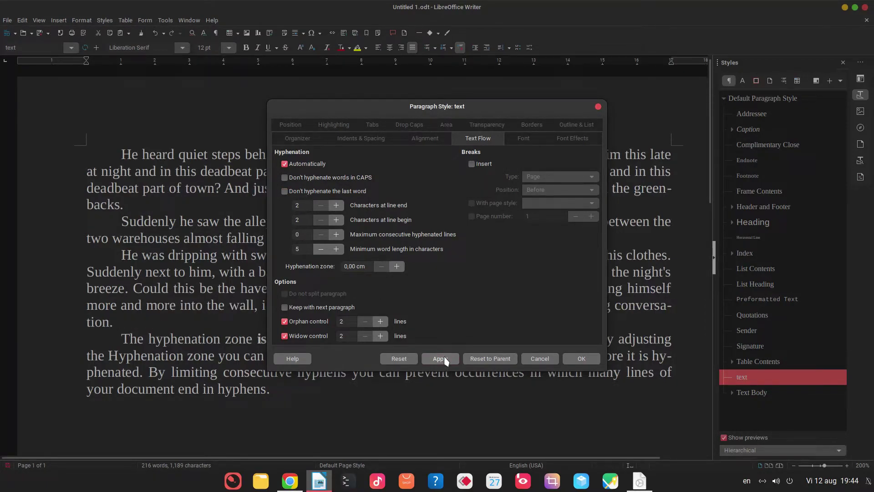
click(331, 192)
click(437, 359)
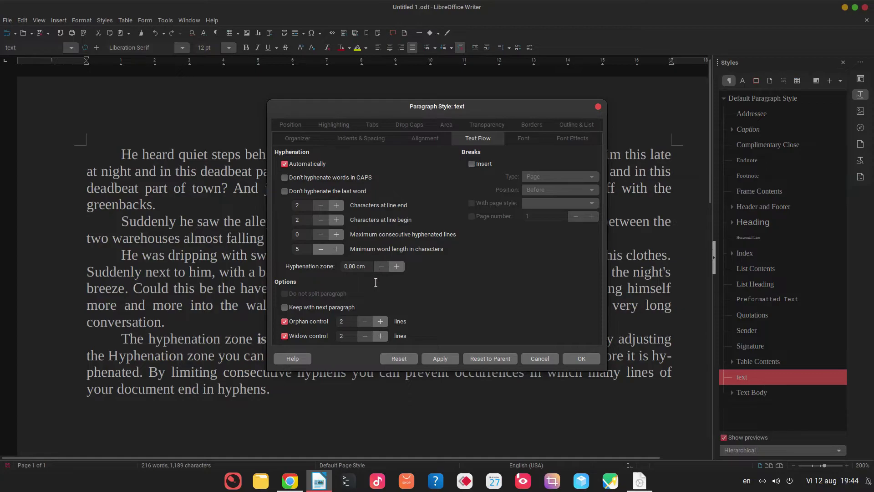
Apply with last-word hyphenation allowed, then apply 5-character line end and begin minimums.
click(440, 359)
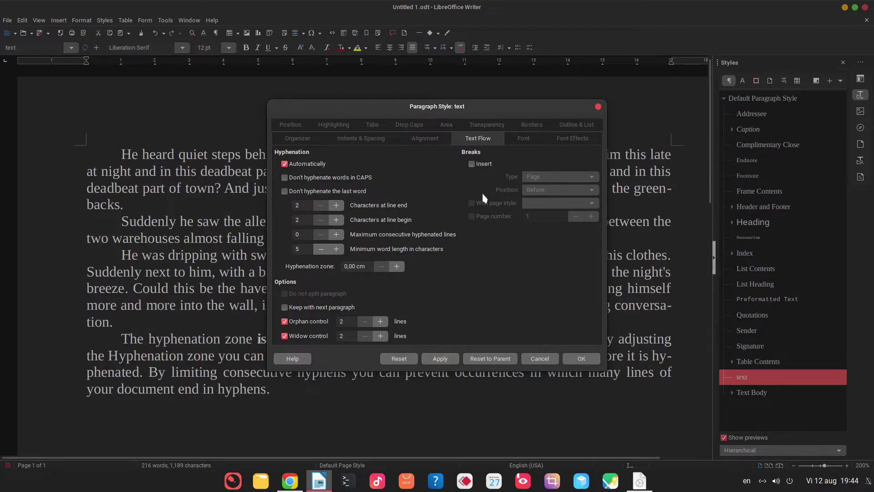
click(336, 207)
click(336, 207)
click(335, 220)
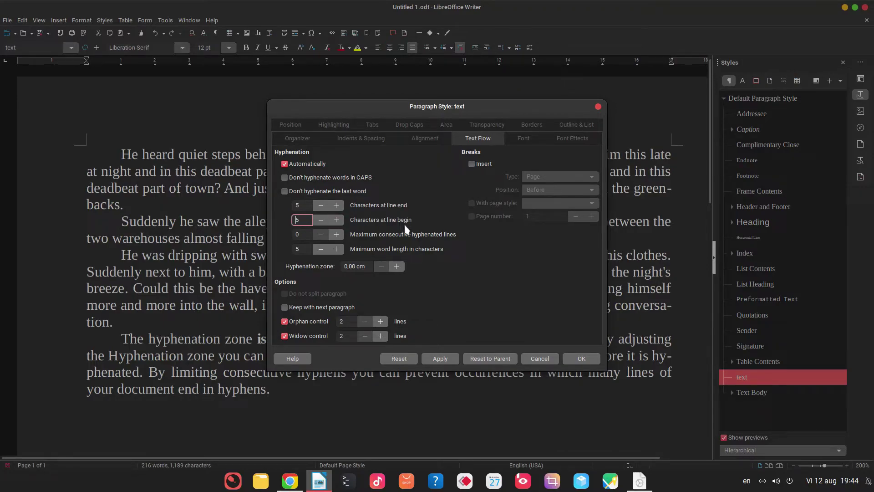
click(436, 359)
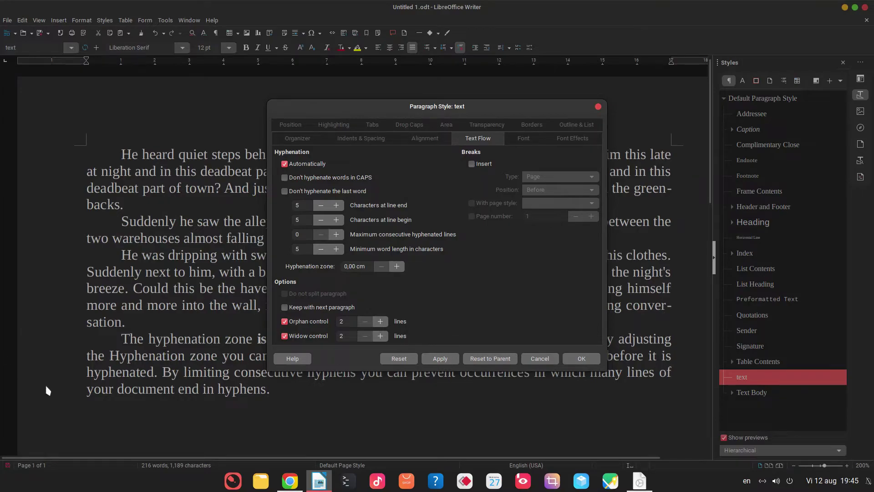
Apply 7-character line end and begin minimums, then lower line end to 2.
click(339, 206)
click(337, 219)
click(336, 220)
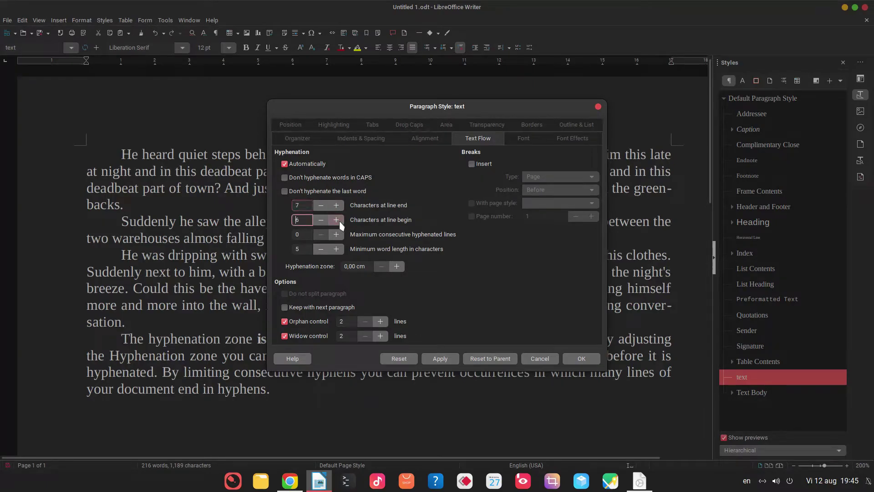
click(440, 358)
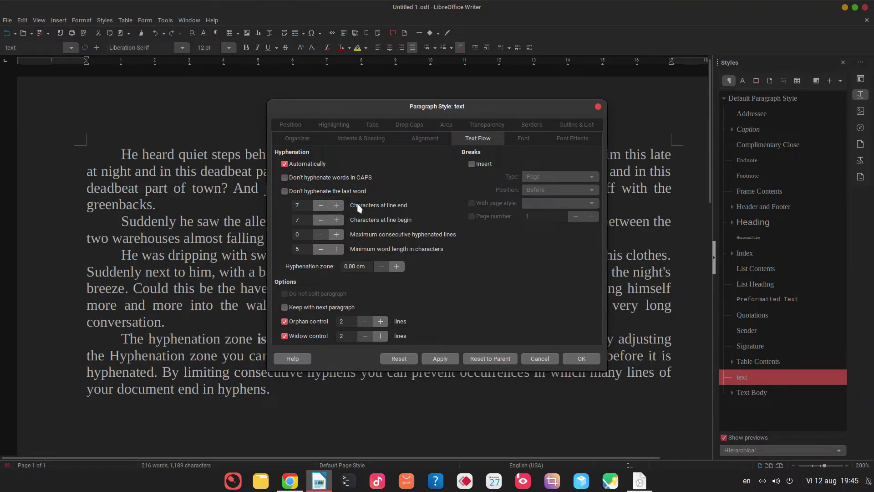
click(321, 206)
click(320, 206)
click(320, 206)
Reset characters at line begin to 2 and apply both restored minimums.
click(321, 220)
click(320, 220)
click(321, 220)
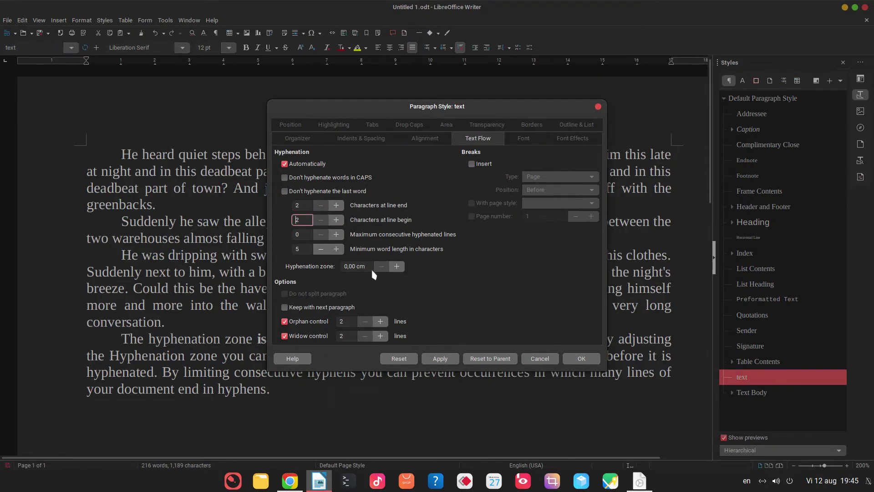
click(441, 357)
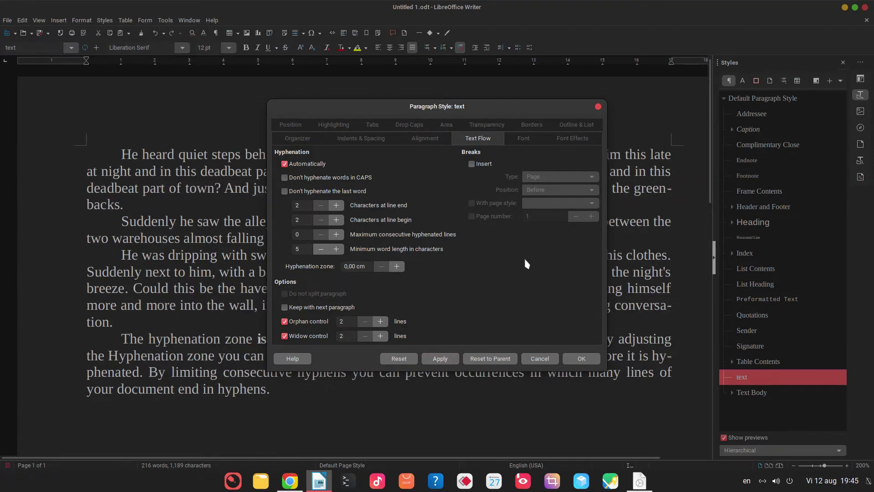